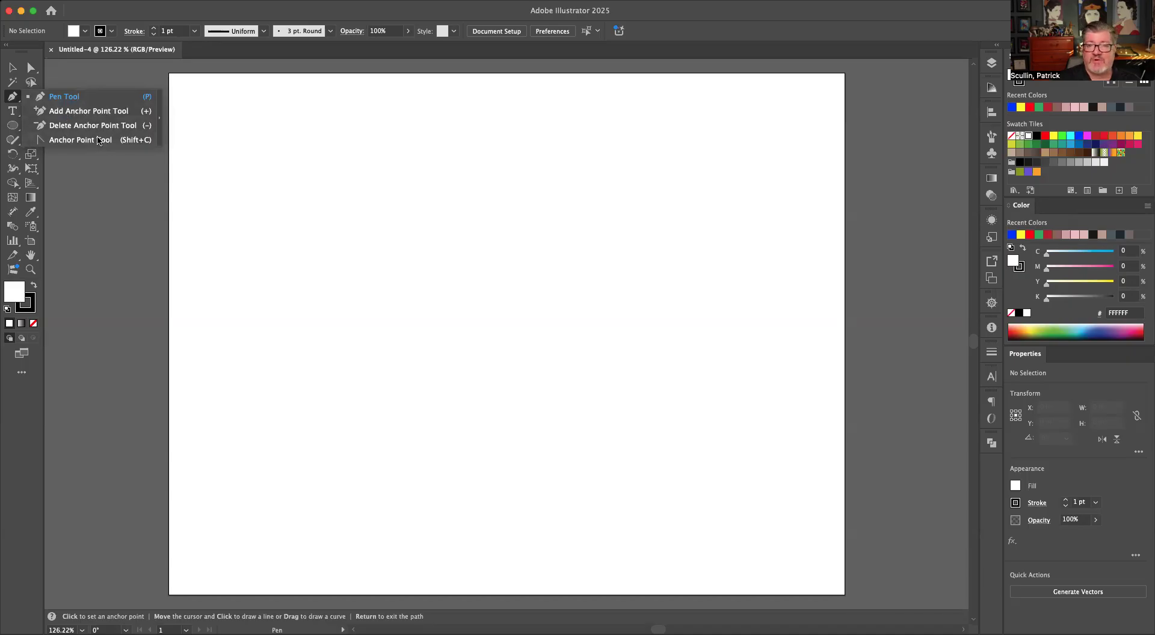
- Draw an open angular path of six straight segments in the middle of the artboard with the Pen tool
click(288, 12)
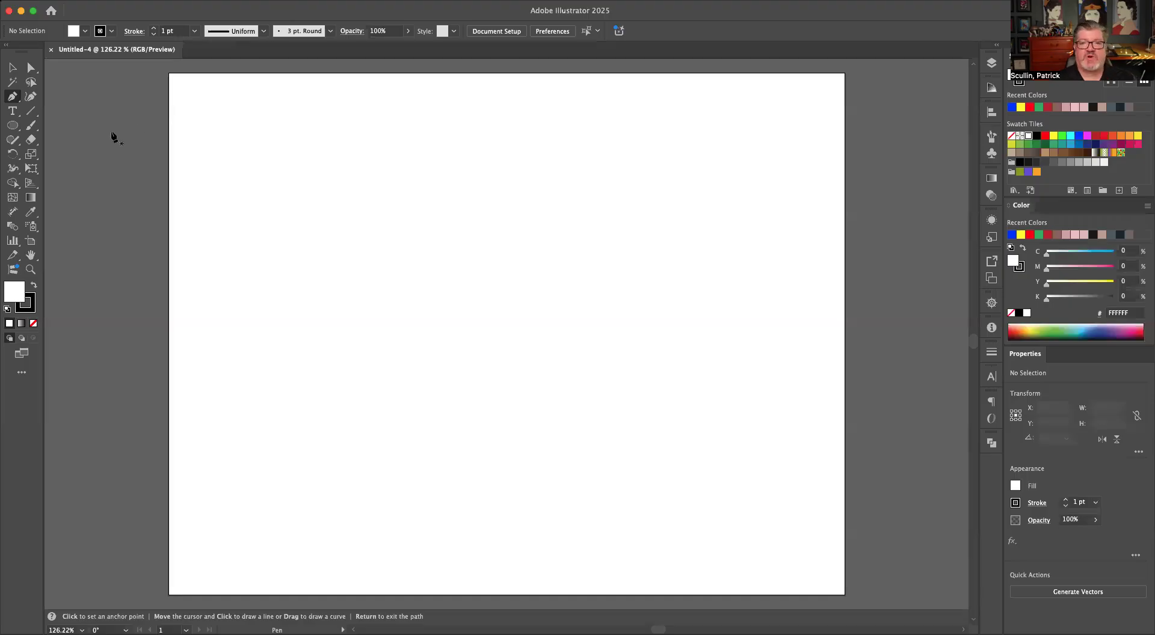
click(11, 97)
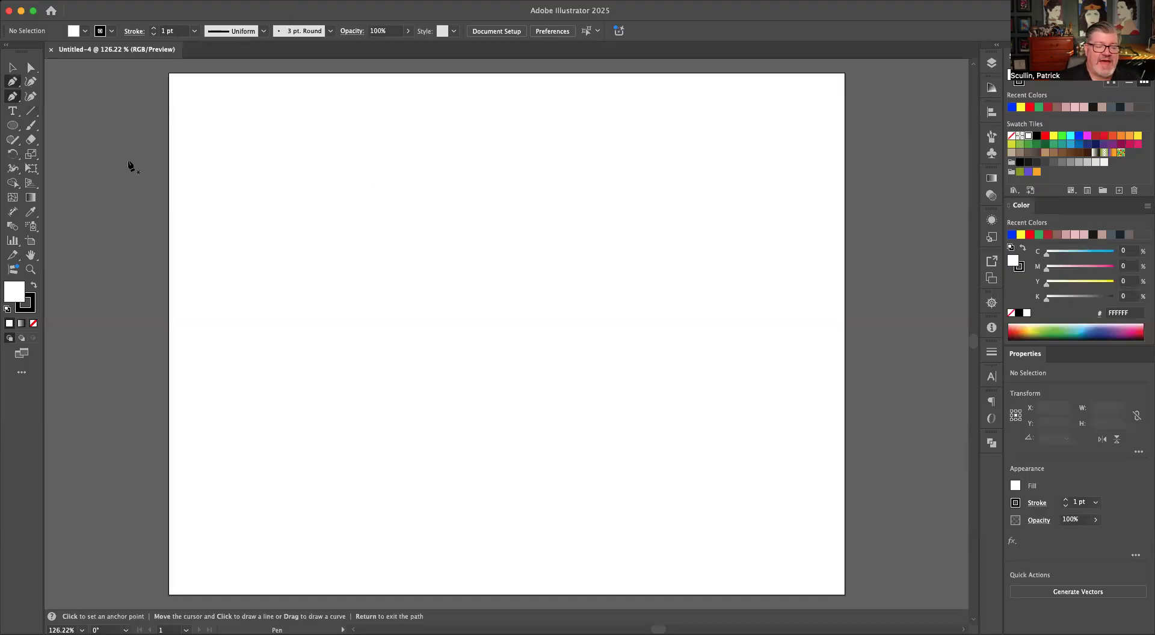
click(334, 207)
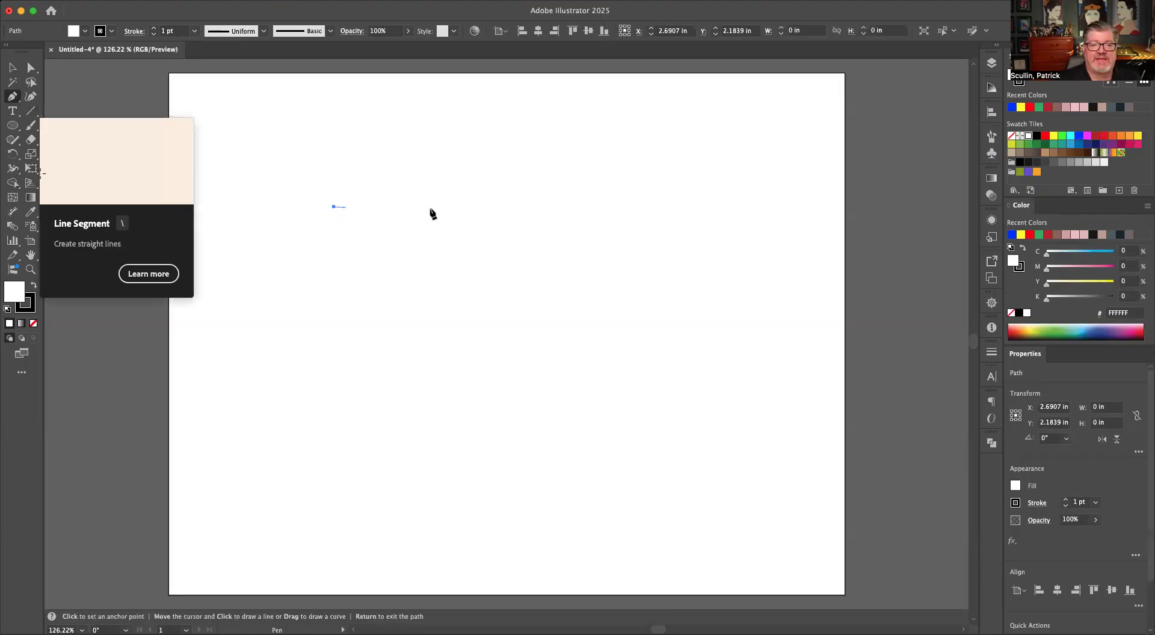
click(598, 209)
click(586, 313)
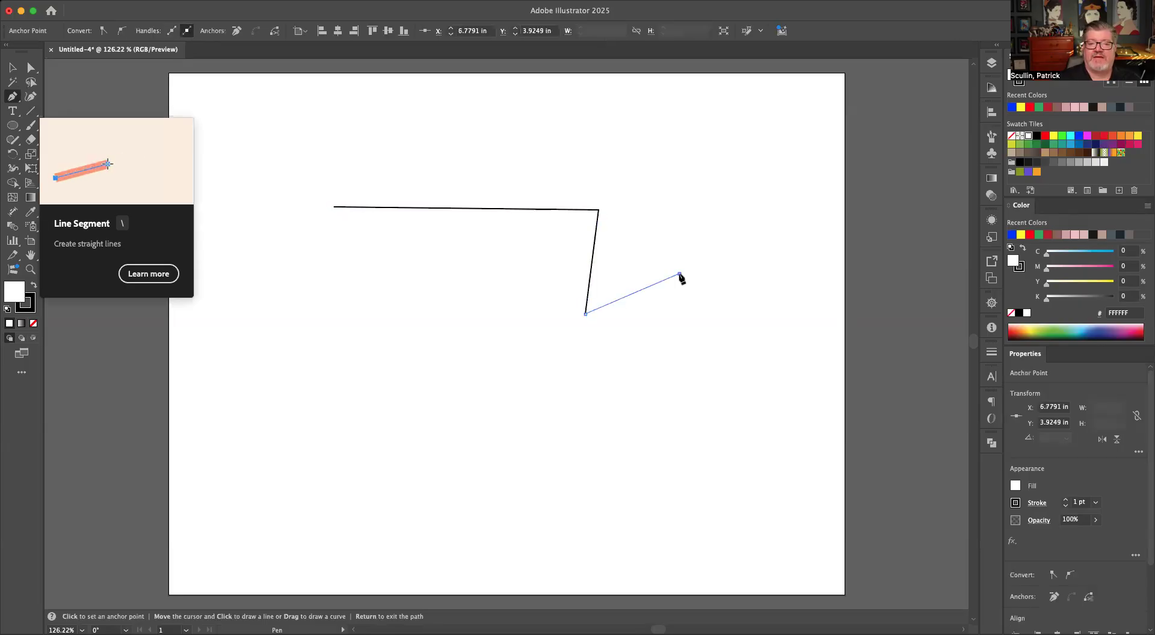
click(680, 274)
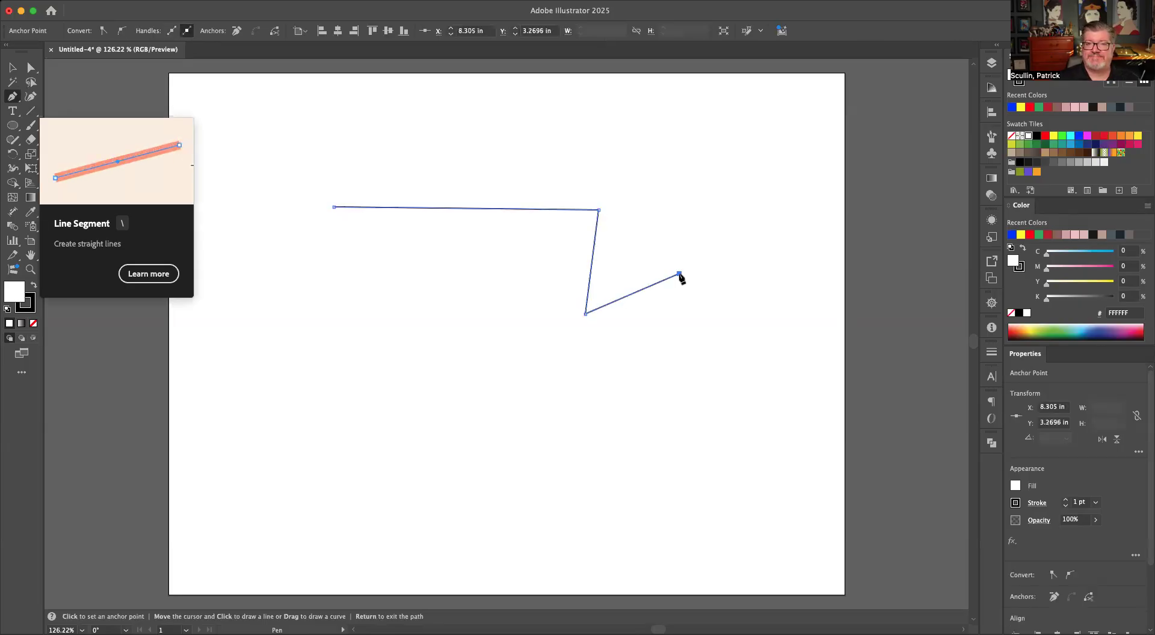
click(674, 385)
click(440, 391)
click(467, 278)
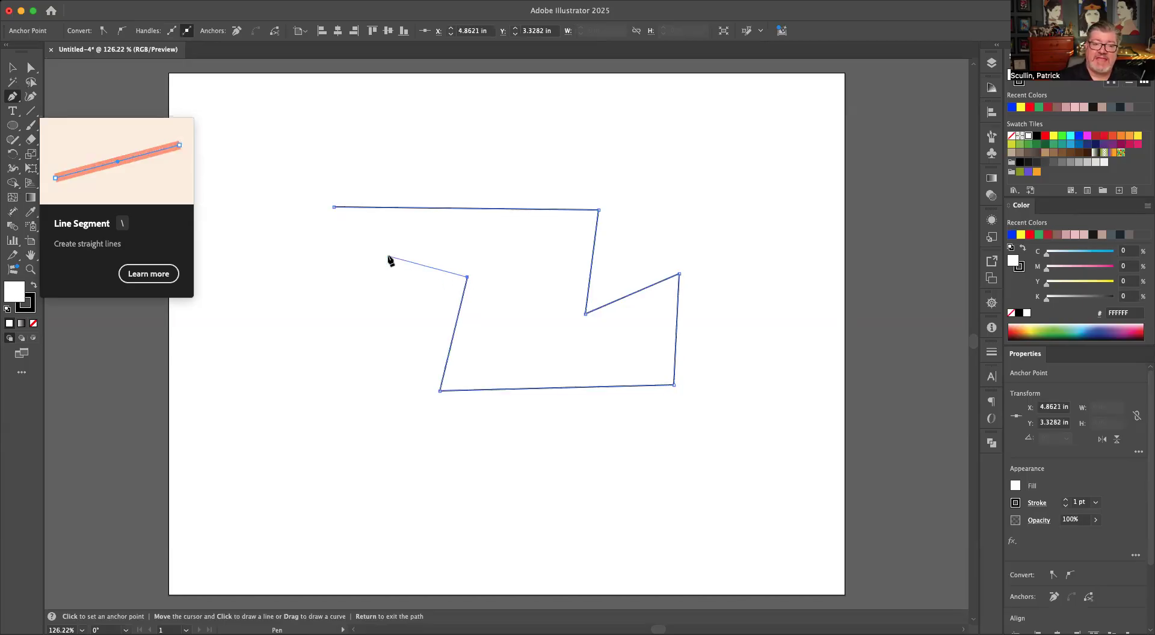
- Continue the angular path with smooth curved segments that wind around its left side and wave along underneath it
drag(389, 258, 306, 359)
drag(387, 371, 351, 397)
drag(356, 450, 398, 460)
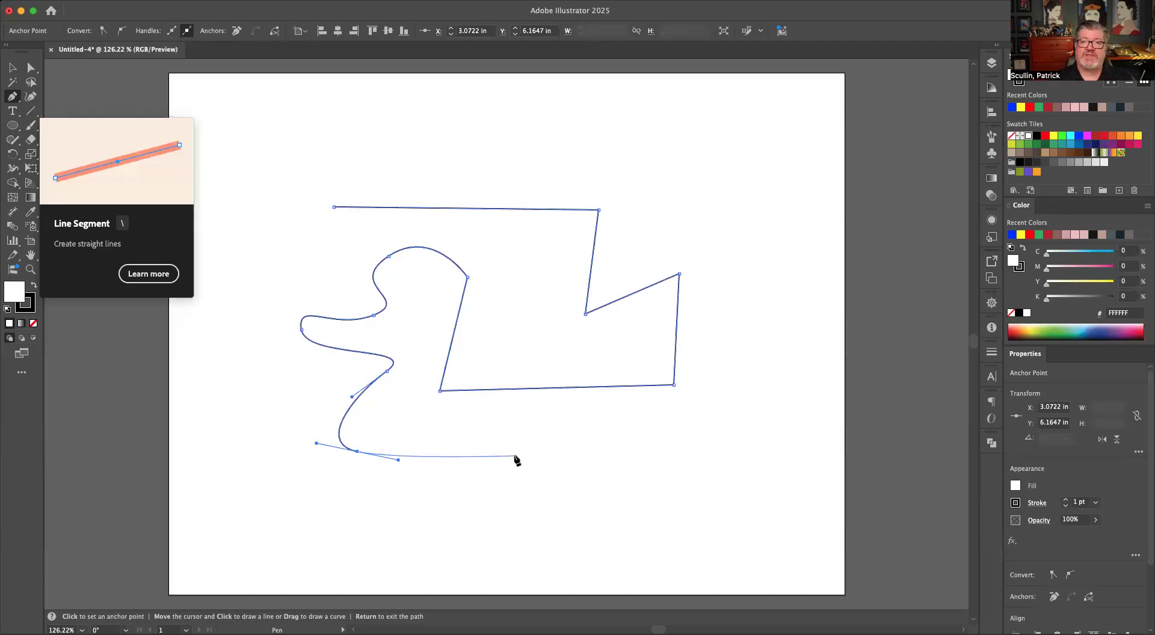
drag(490, 428, 490, 477)
drag(572, 450, 589, 419)
drag(671, 426, 680, 462)
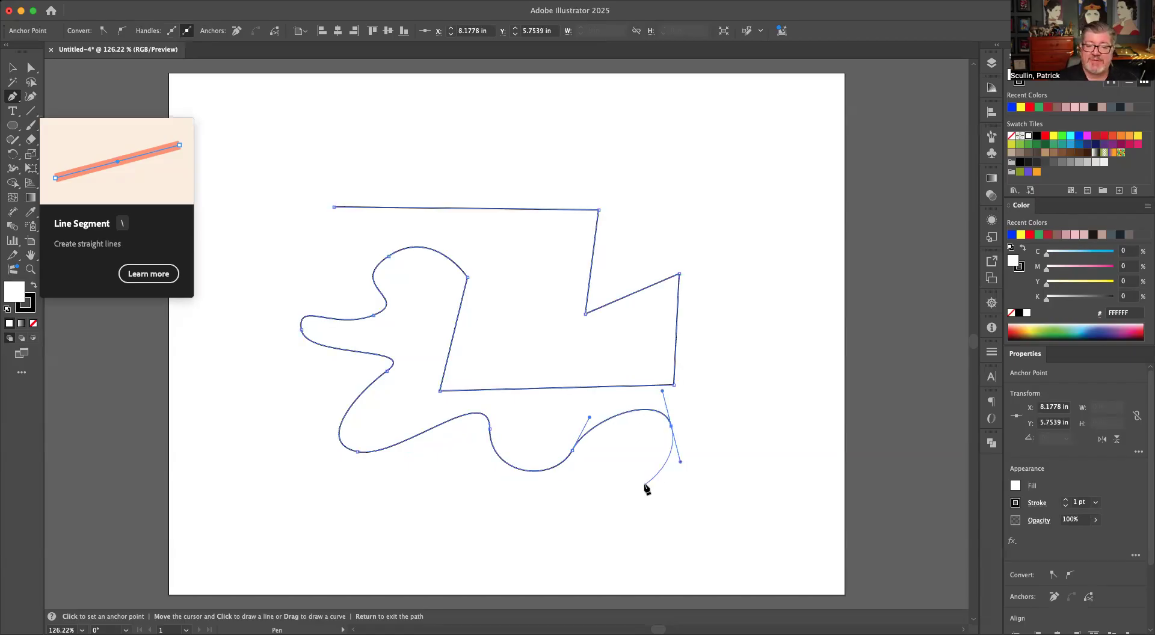
- Draw a separate open path near the artboard's right edge with two straight segments and a curved top, and end it
click(787, 357)
click(778, 291)
click(760, 203)
drag(708, 185, 684, 195)
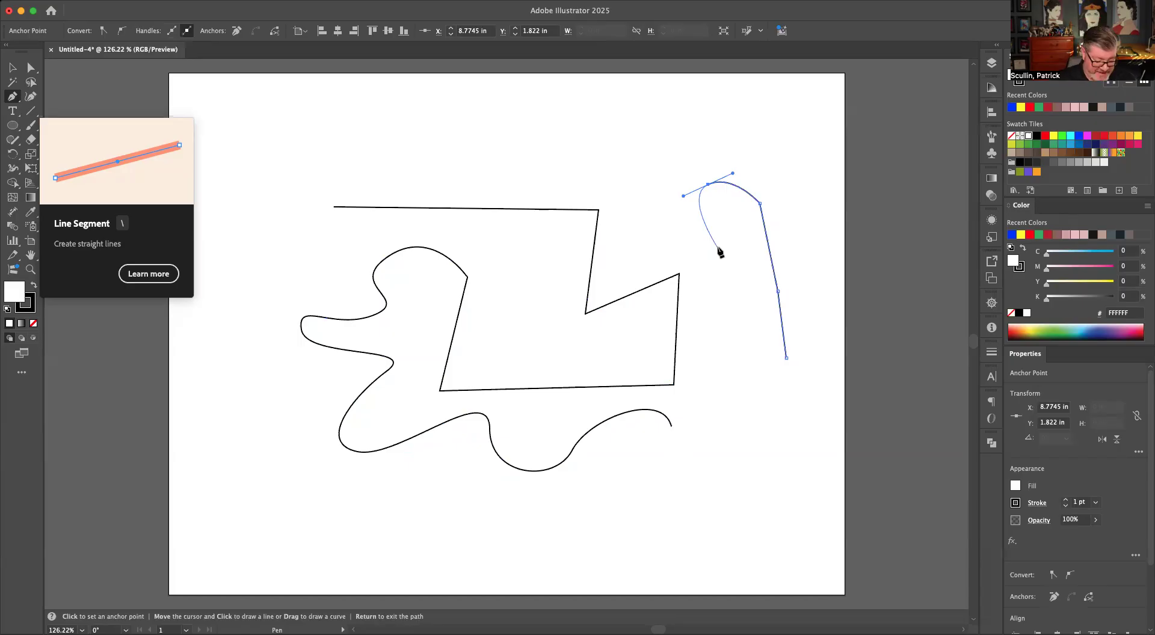
key(super)
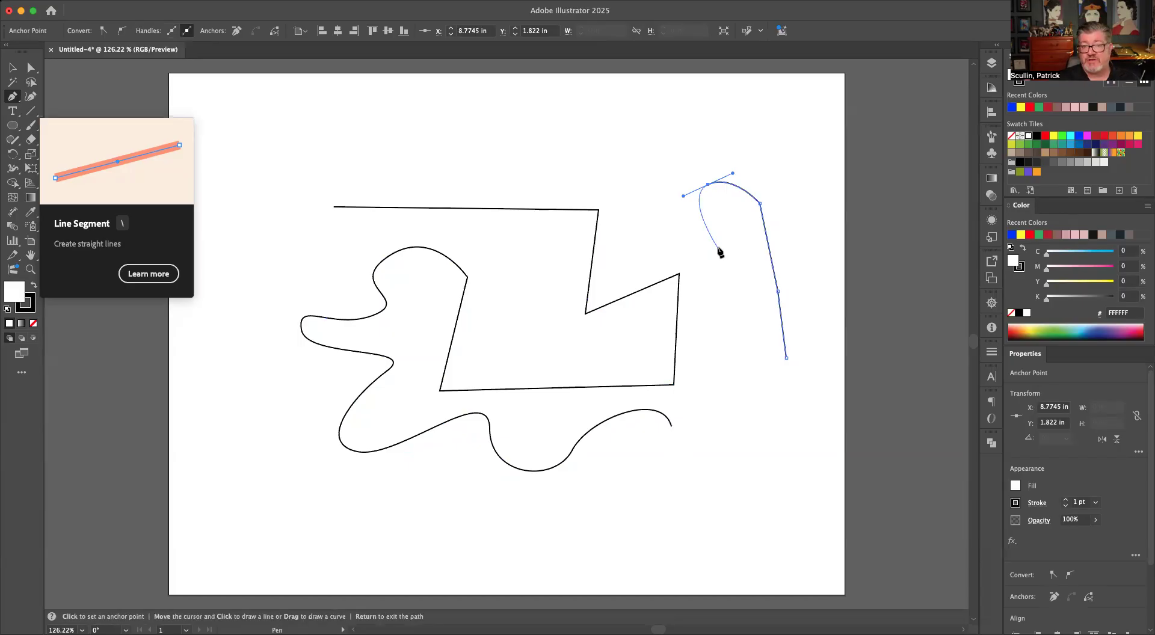
key(super)
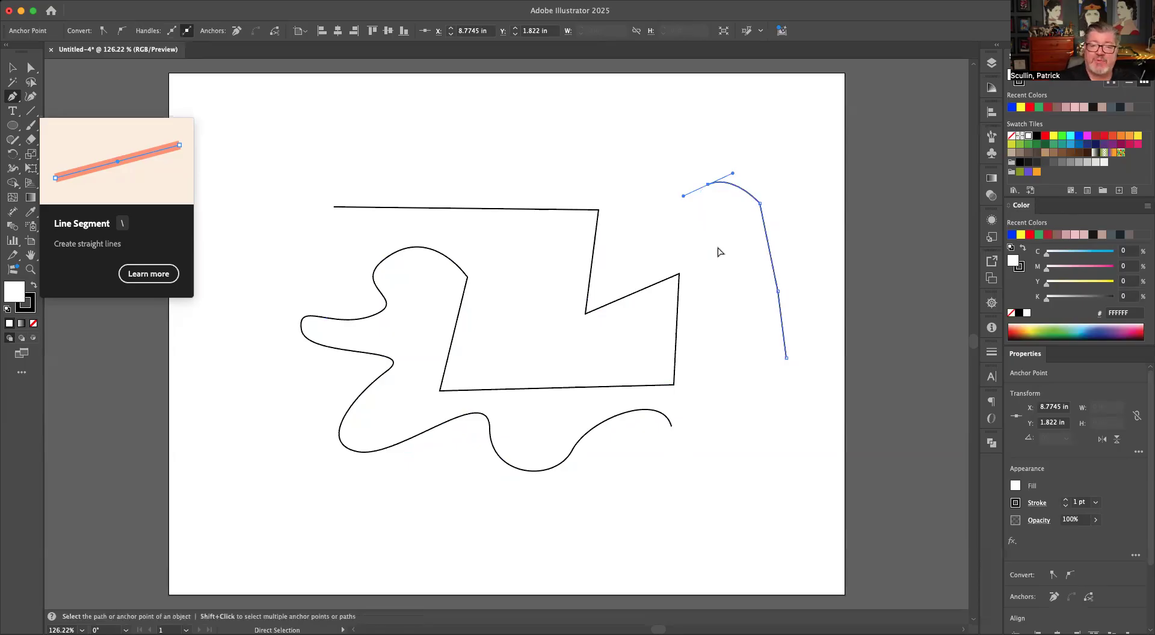
key(super)
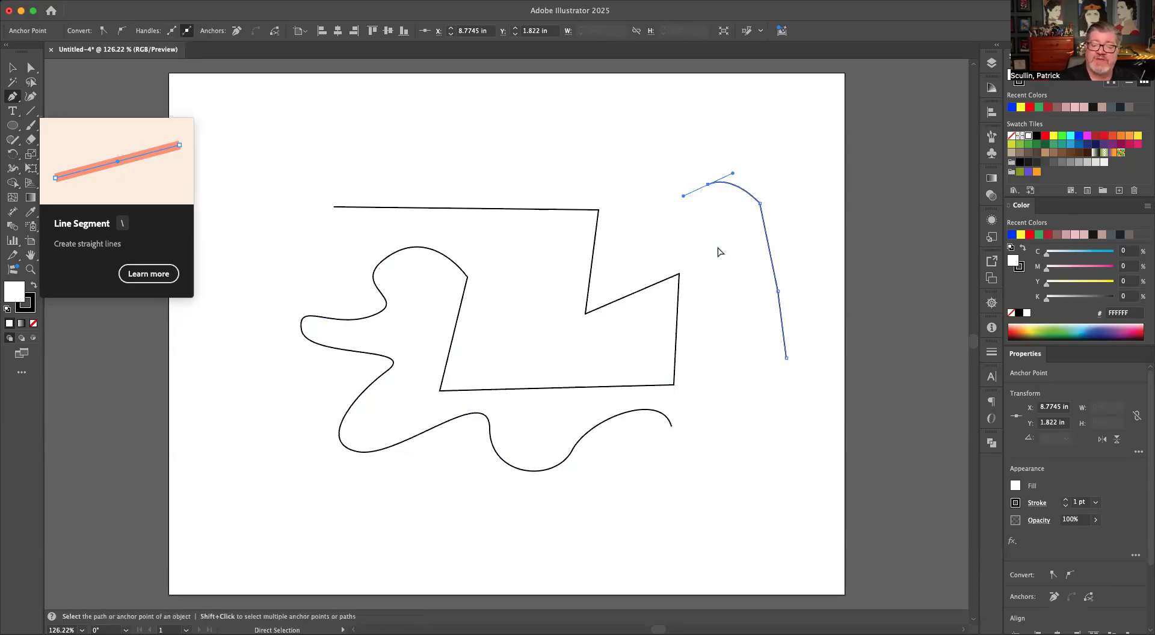
super+click(717, 251)
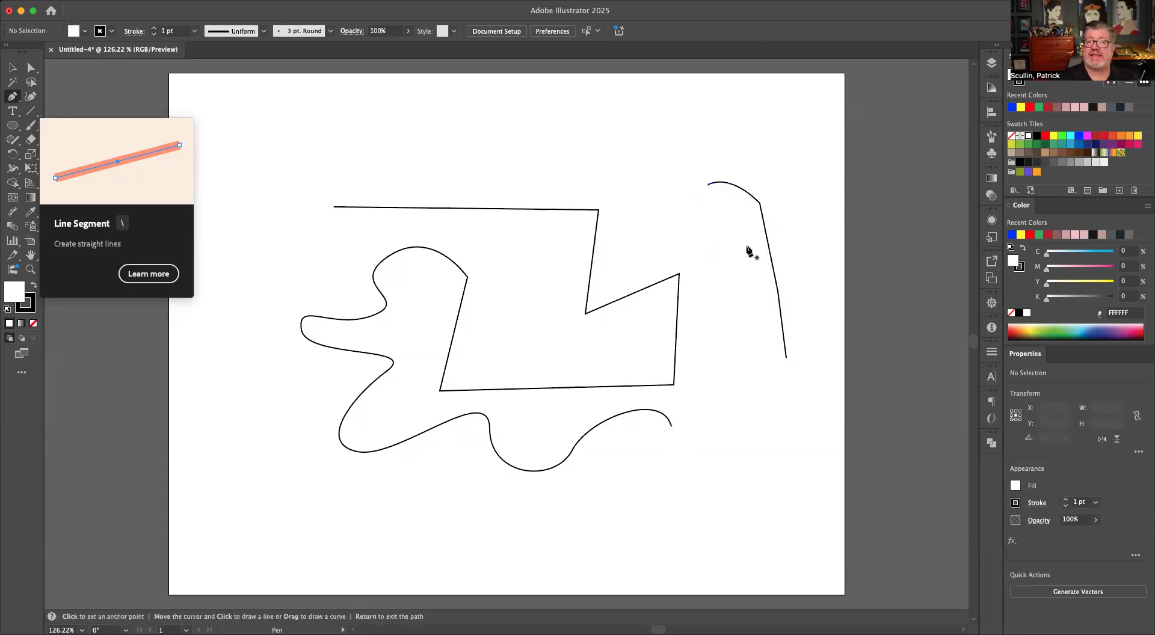
- Draw another open path above the angular shape with three straight segments followed by two curves, and end it
click(629, 136)
click(540, 134)
click(467, 120)
click(481, 175)
drag(554, 165, 553, 179)
drag(625, 181, 640, 170)
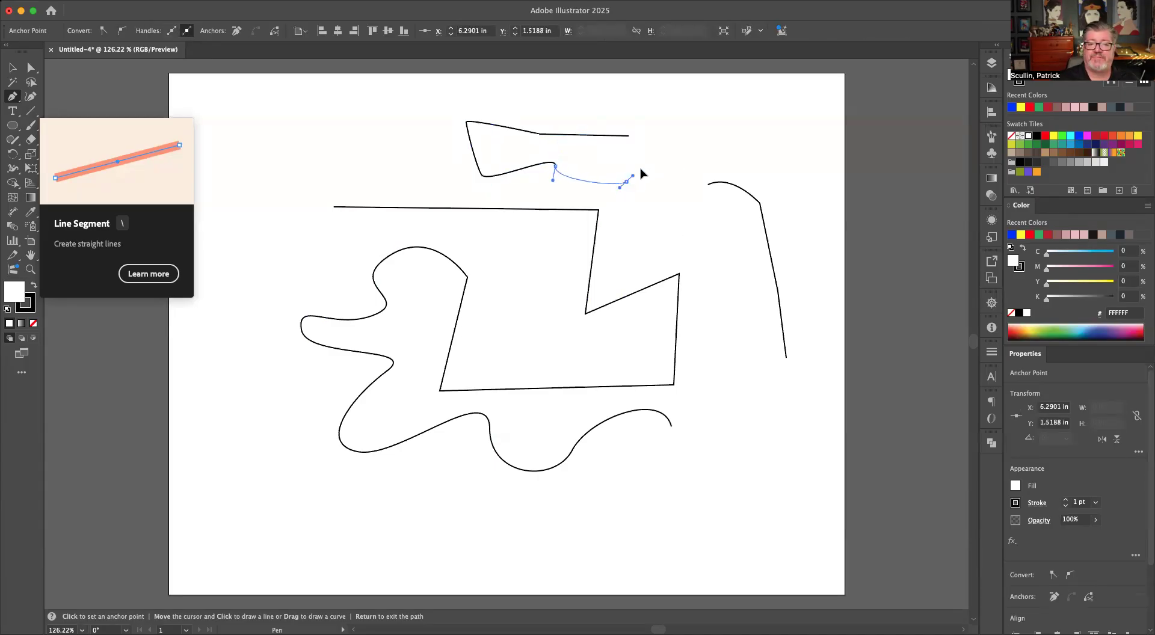
key(Return)
- Draw a slanted three-point straight path between the angular shape and the right-hand path, and end it
click(682, 209)
click(702, 285)
click(717, 350)
key(Return)
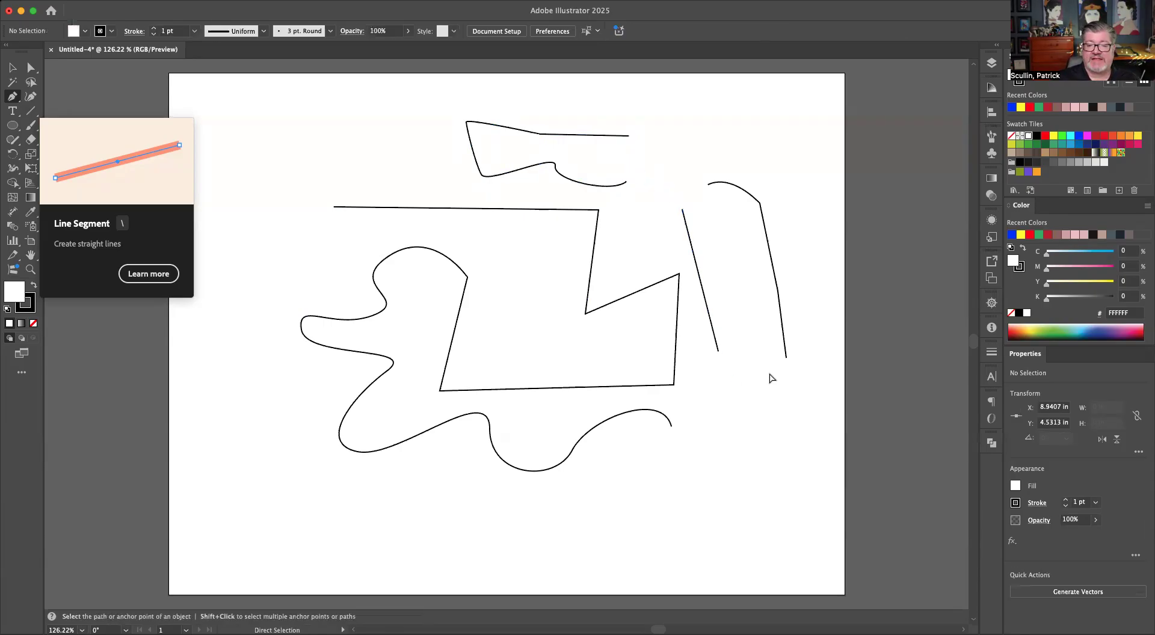
- Draw a wavy open path of smooth curves from the lower right of the artboard leftward beneath the other shapes
click(770, 375)
drag(728, 426, 763, 497)
drag(689, 490, 685, 524)
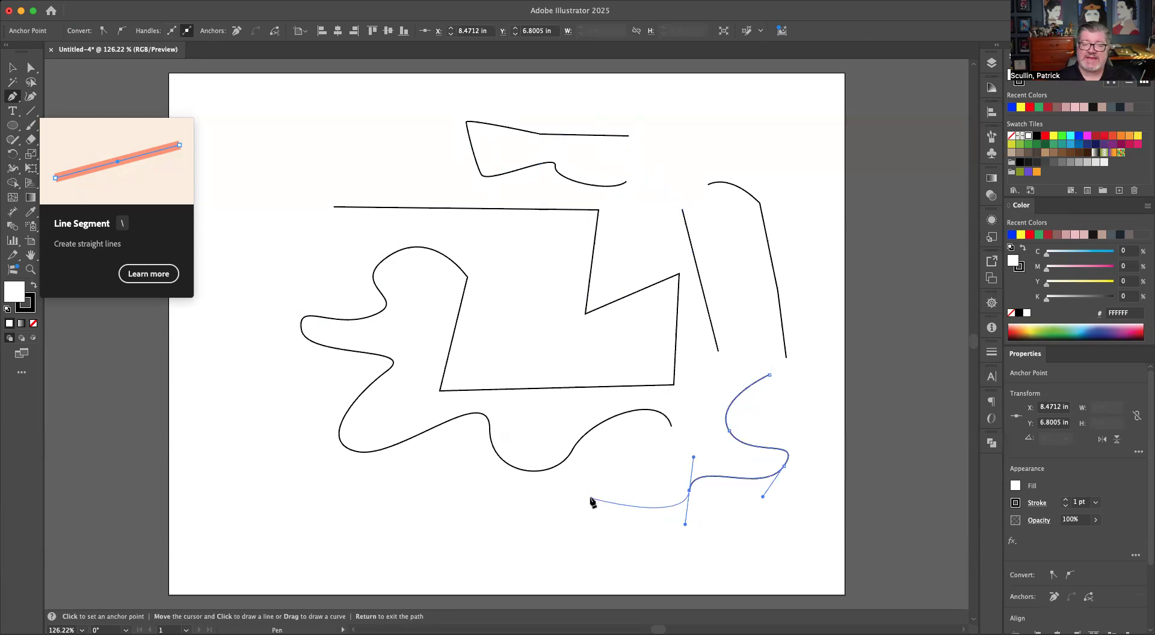
drag(591, 494, 570, 518)
drag(485, 521, 467, 489)
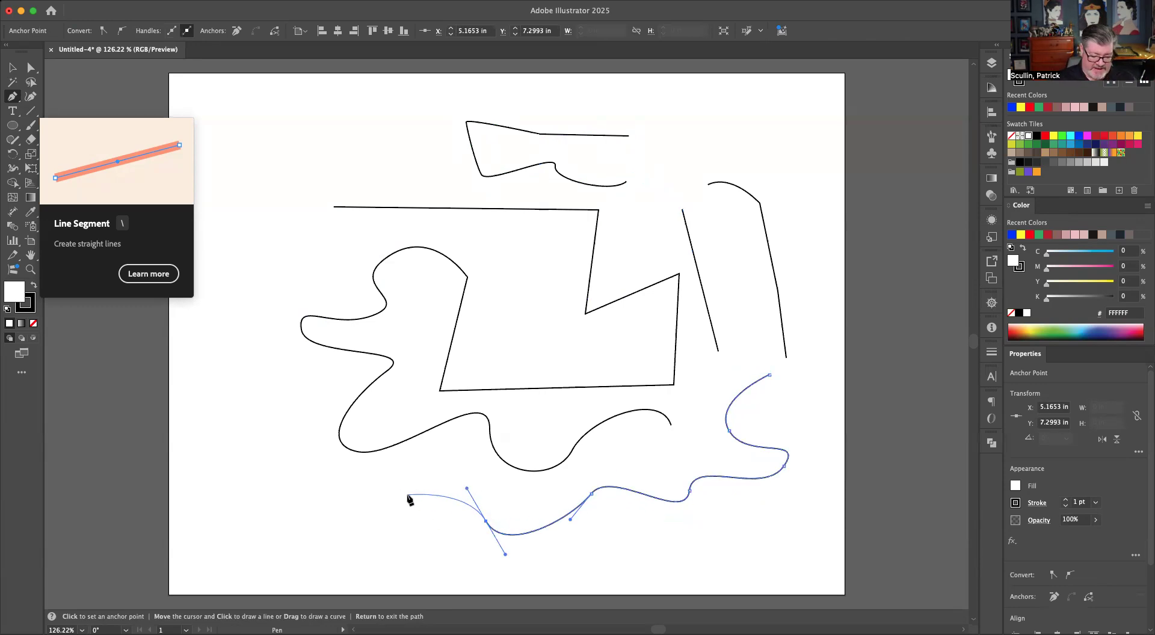
- Retract the outgoing direction handle of the wavy path's last anchor point
key(super+equal)
key(super+equal)
key(super+equal)
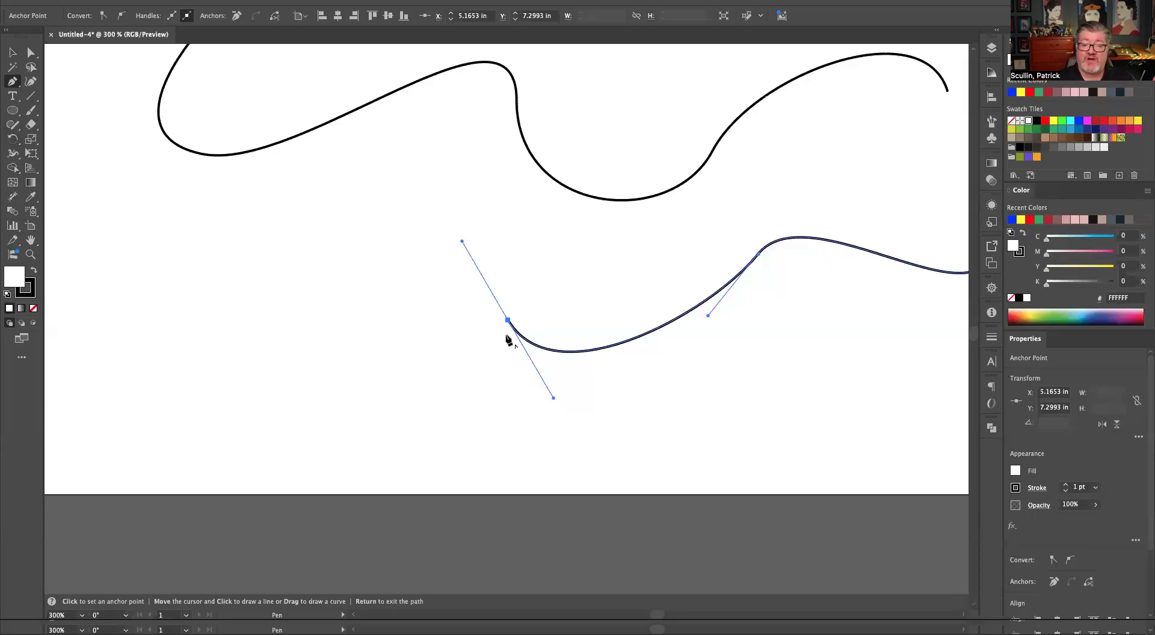
click(507, 339)
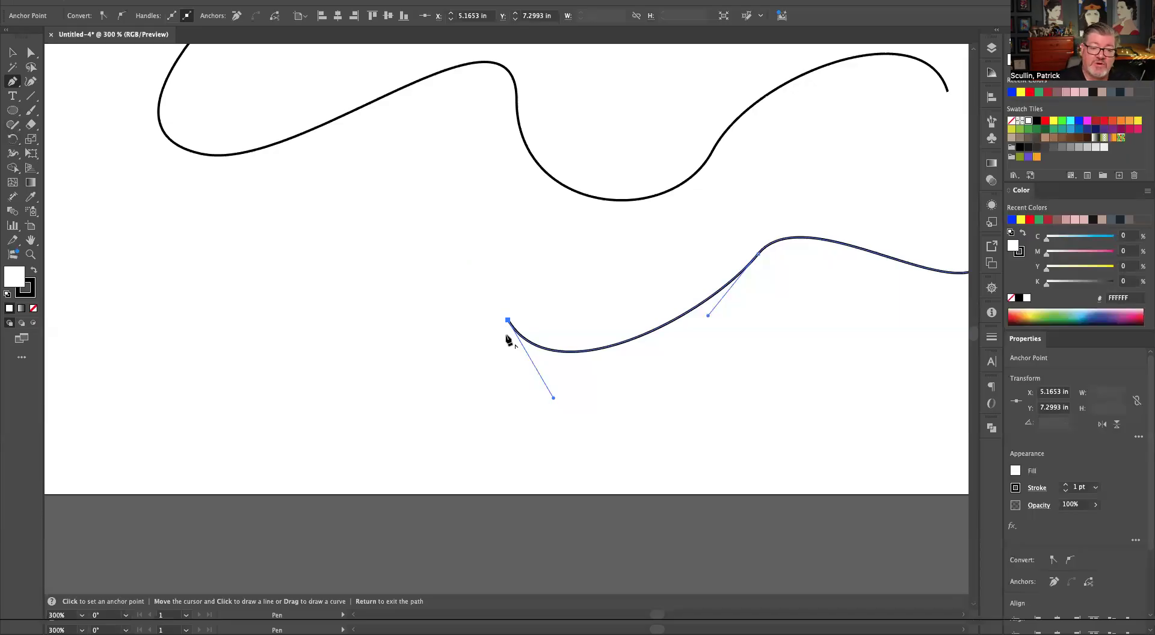
- Continue the wavy path with a zigzag of straight segments leftward, doubling back to the right underneath
click(417, 283)
click(402, 354)
click(341, 300)
click(358, 209)
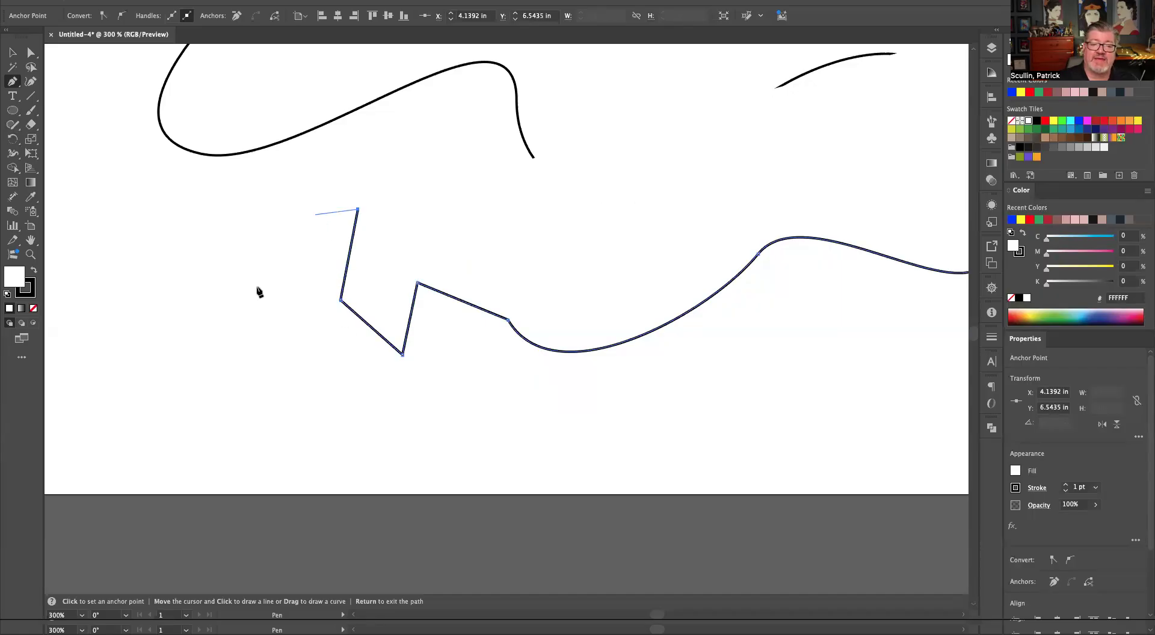
click(333, 337)
click(230, 375)
click(430, 405)
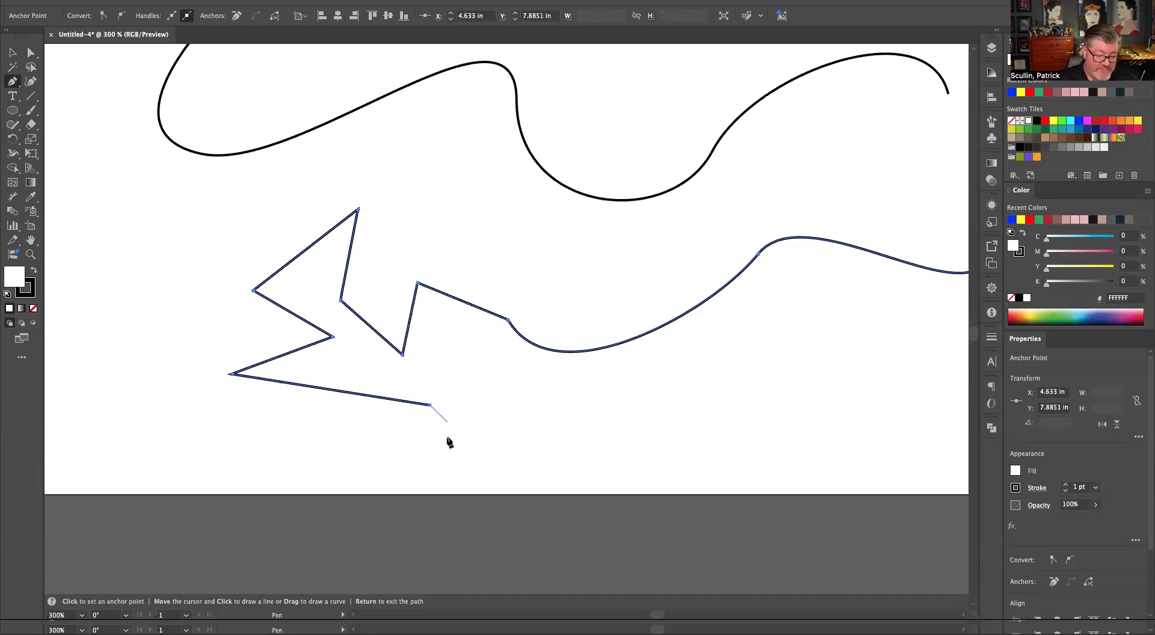
- Pull a downward direction handle from the last corner point and continue the path rightward with smooth curves
key(alt)
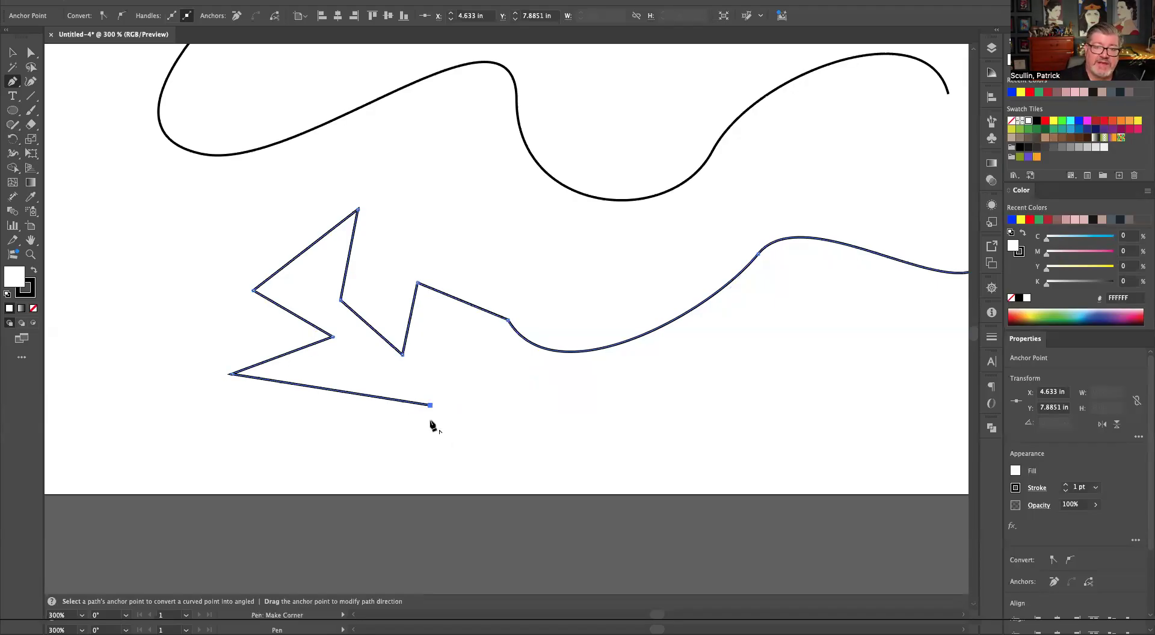
drag(431, 421, 432, 476)
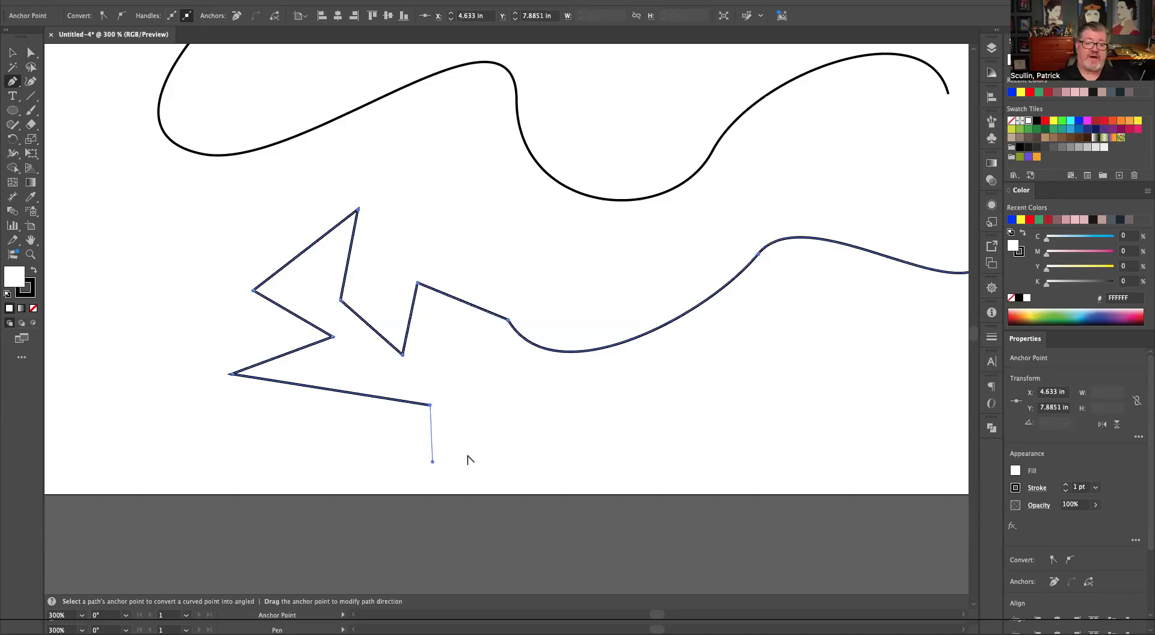
drag(501, 441, 505, 427)
drag(583, 423, 658, 402)
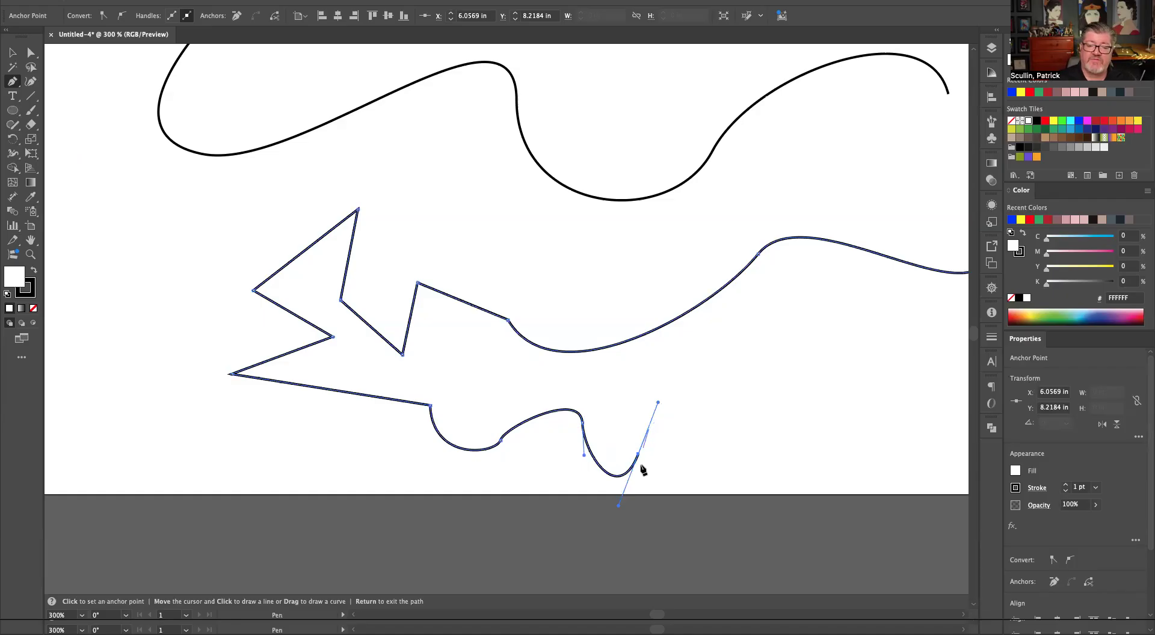
- Retract the outgoing handle of the last curve point and continue the path with three straight segments
click(638, 455)
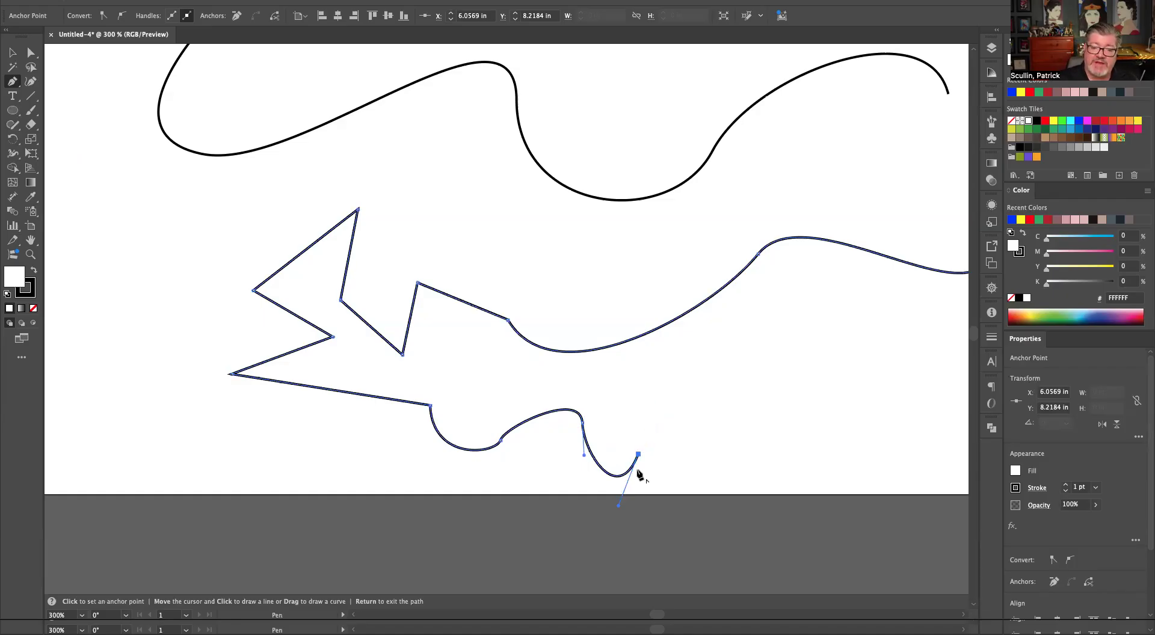
click(726, 449)
click(722, 382)
click(833, 363)
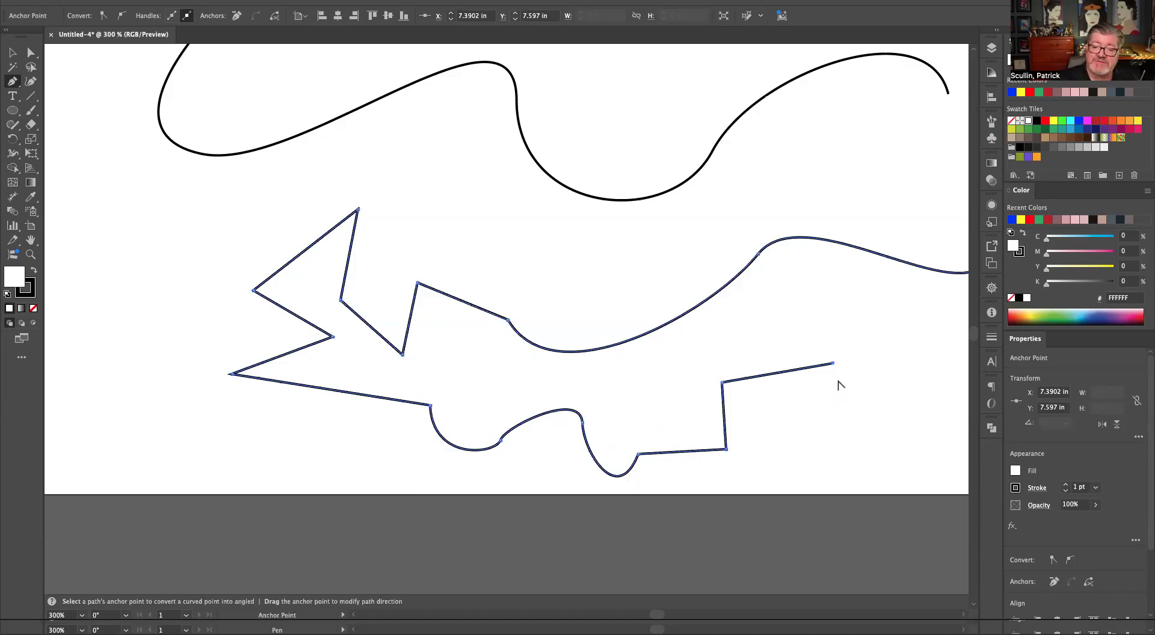
- Pull a direction handle from the last straight segment's end point and continue the path with S-shaped curves
drag(833, 363, 860, 339)
drag(878, 396, 858, 408)
drag(821, 440, 846, 460)
drag(905, 432, 696, 419)
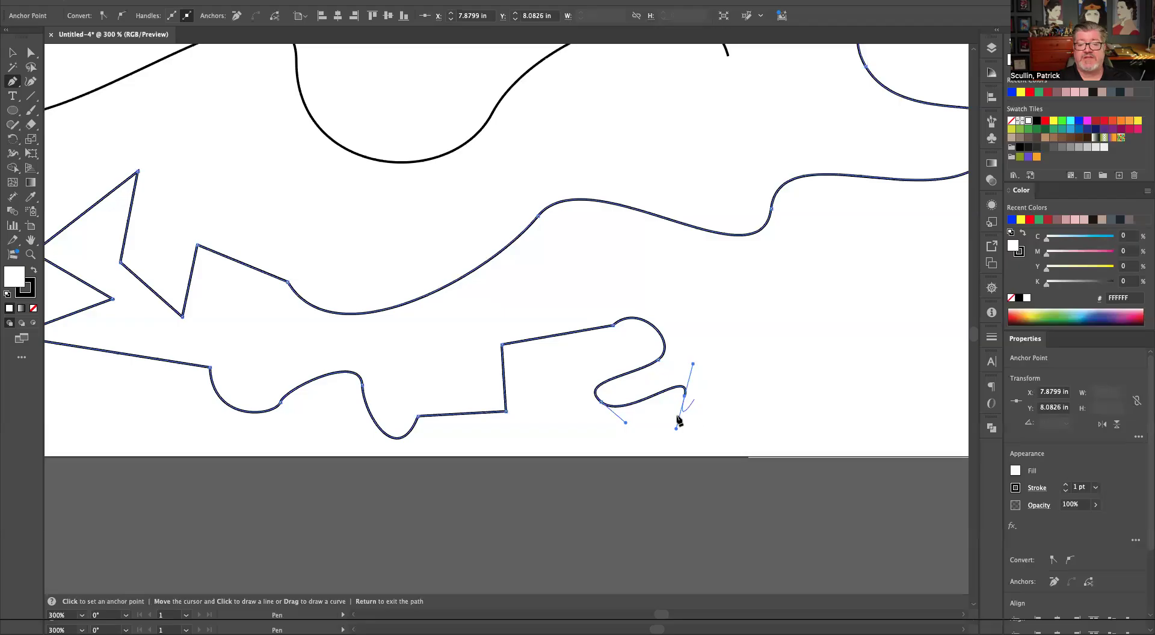
- Continue the path beyond the S-curves with zigzag segments constrained to 45-degree increments
shift+click(779, 356)
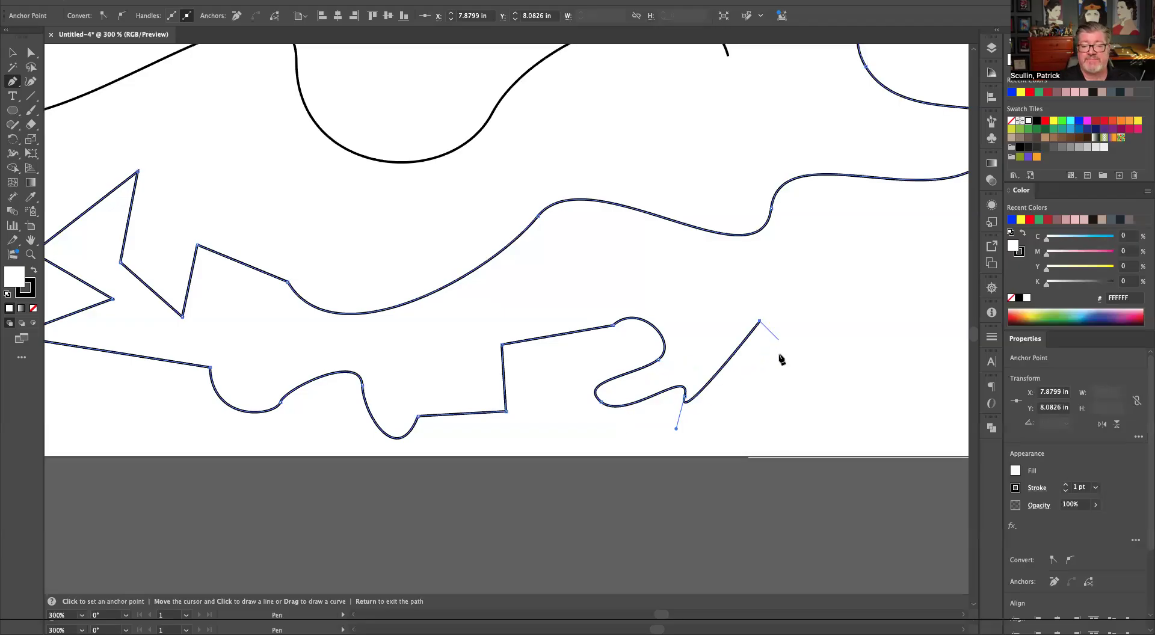
shift+click(818, 379)
shift+click(864, 313)
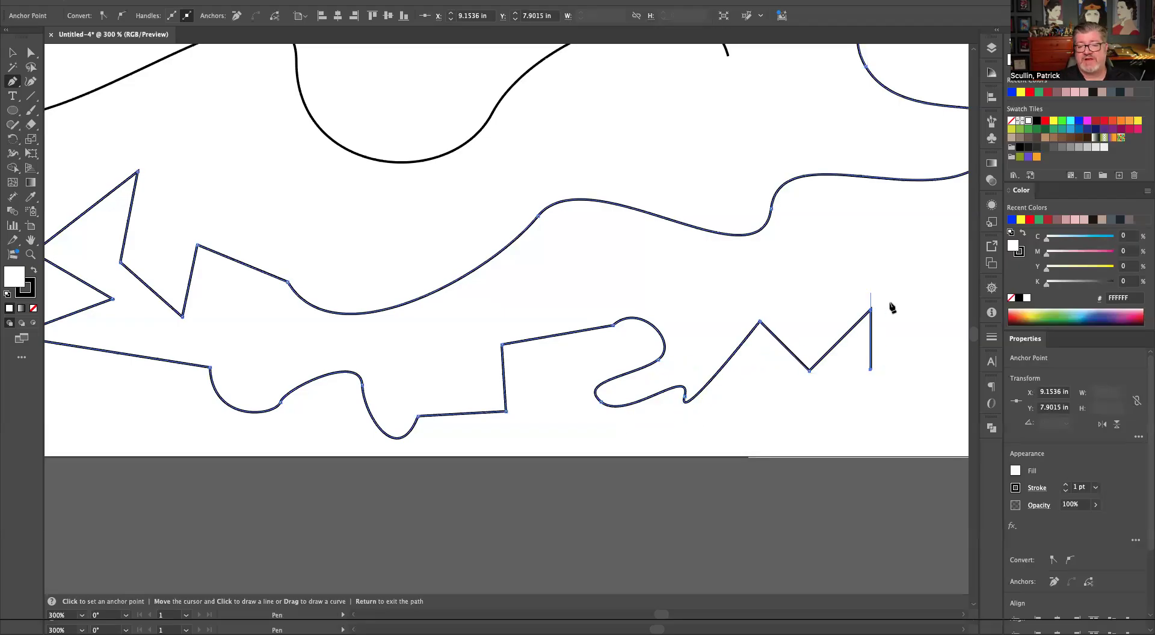
- Add two freely angled straight segments and a short curve to the path near the artboard's lower right corner
drag(889, 307, 735, 301)
click(800, 263)
click(818, 346)
drag(866, 325, 868, 267)
- Extend the path past the artboard's bottom edge with four straight segments
key(space)
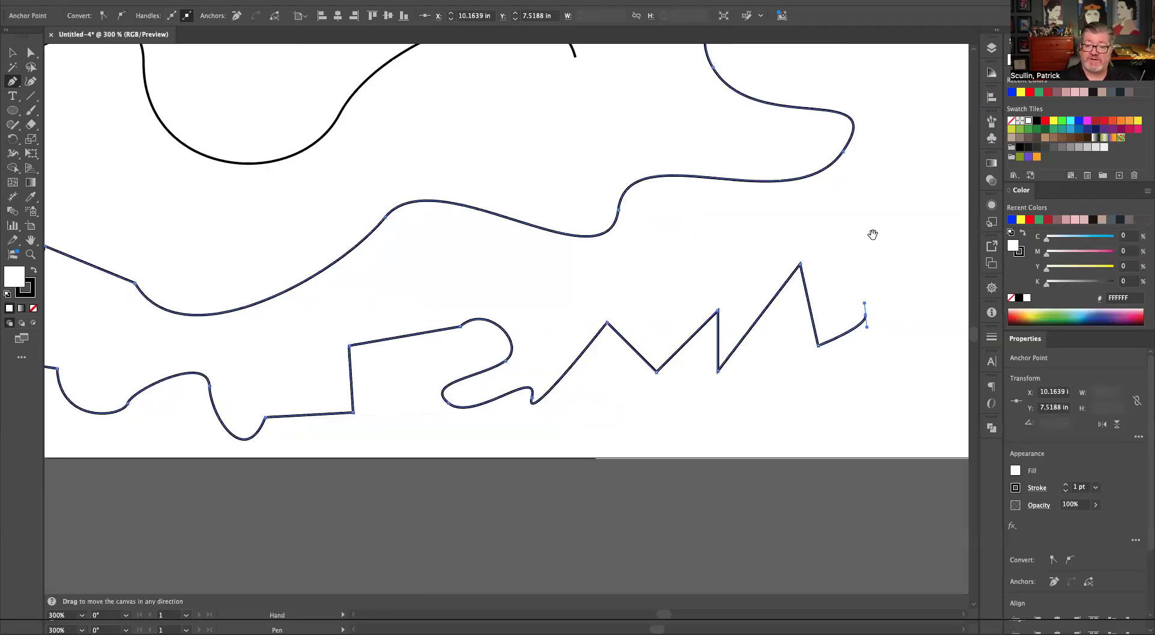
drag(836, 400, 797, 263)
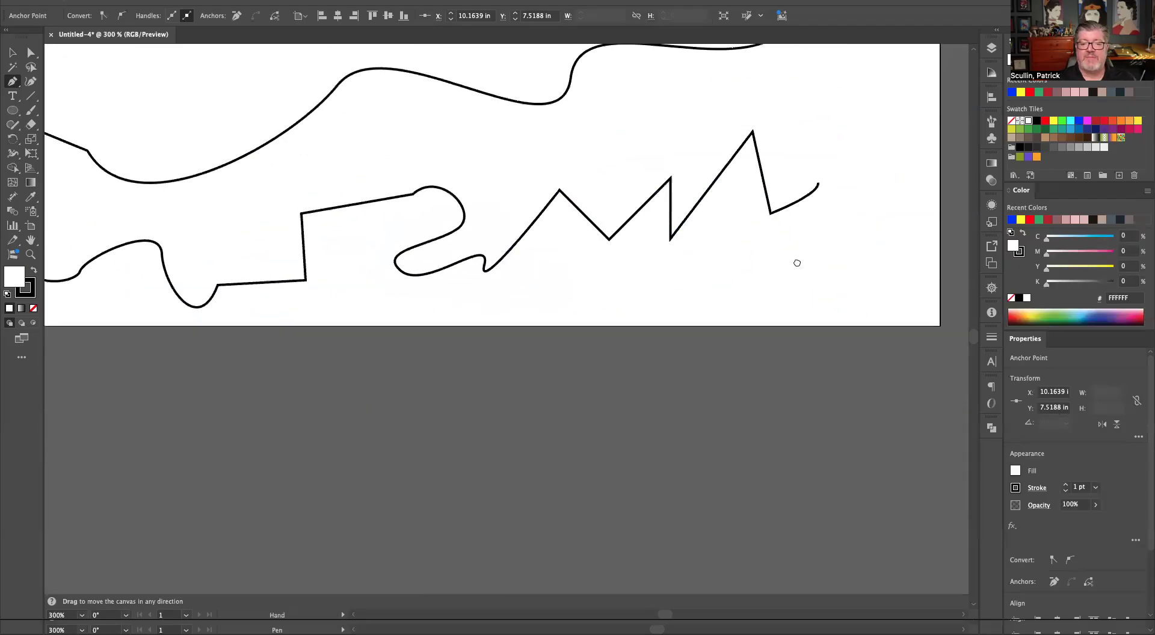
scroll(797, 263, down, 3)
click(793, 302)
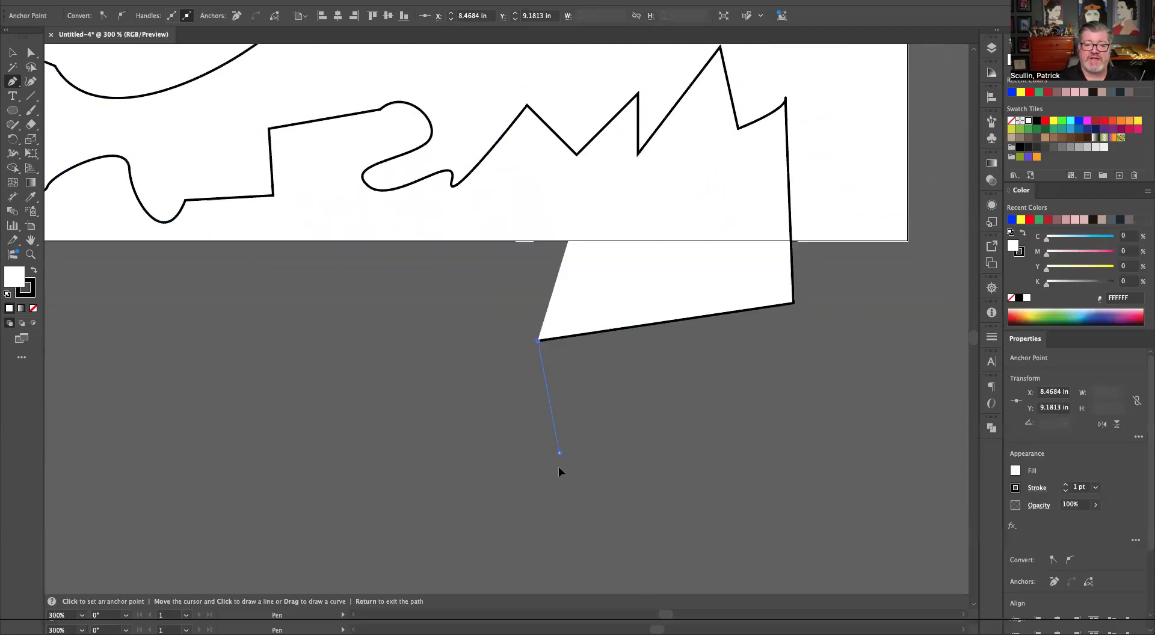
click(557, 452)
click(691, 433)
- Continue the path leftward below the artboard with six more straight segments
drag(542, 506, 713, 393)
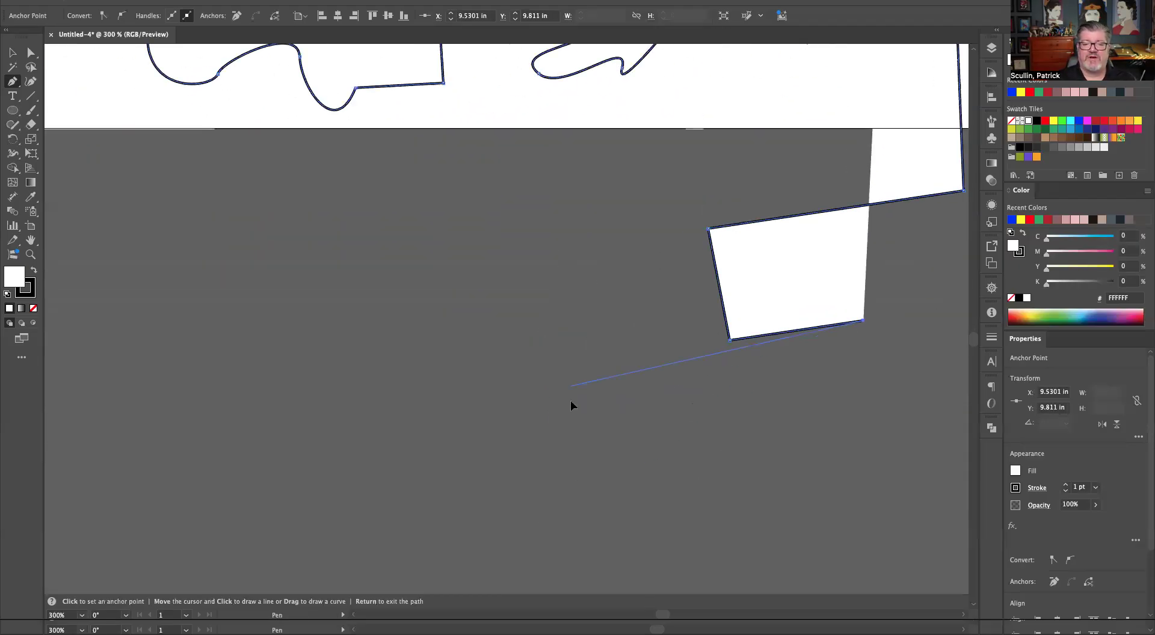
click(572, 386)
click(536, 269)
click(438, 273)
click(437, 371)
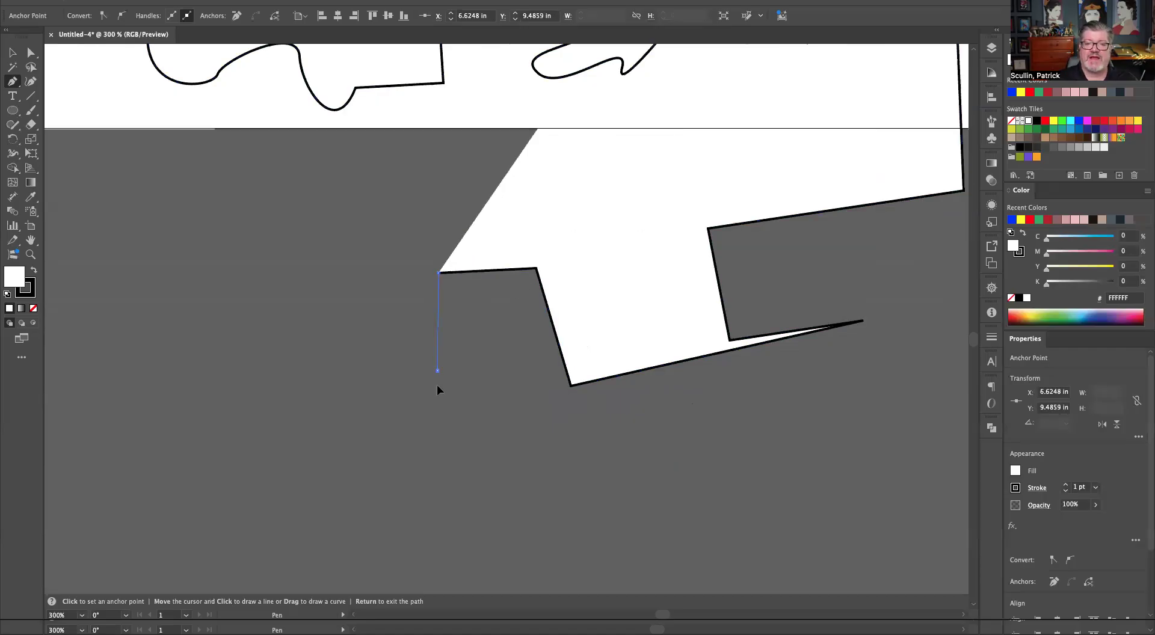
click(439, 455)
click(287, 429)
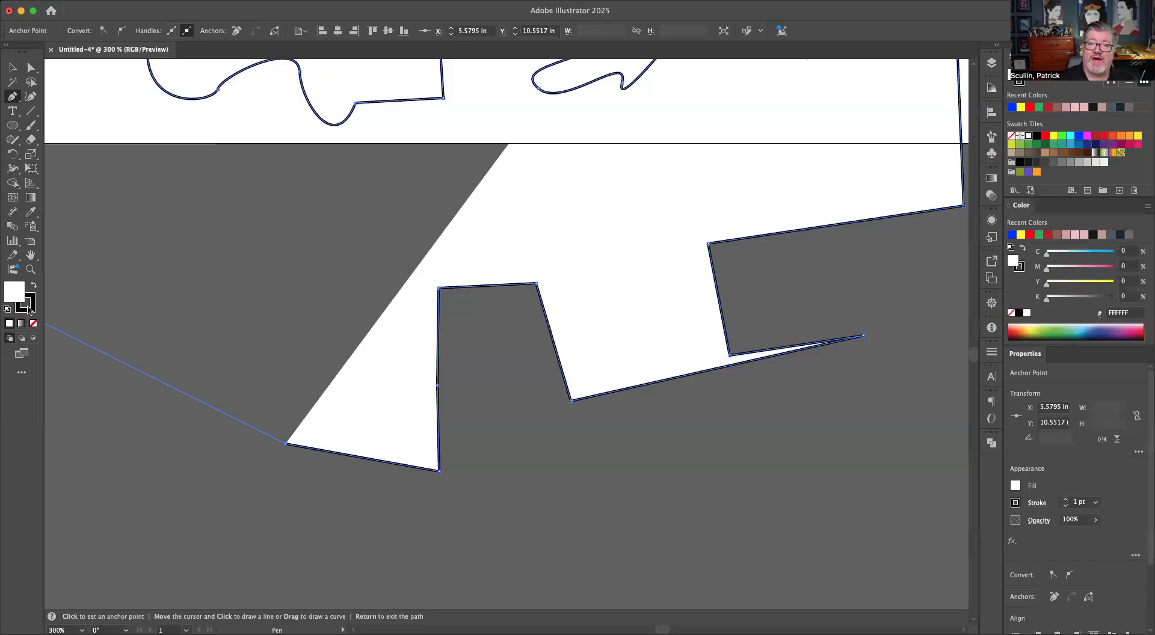
- Continue the path below the artboard with three more straight segments, ending on a sharp point to the left
click(254, 303)
click(307, 249)
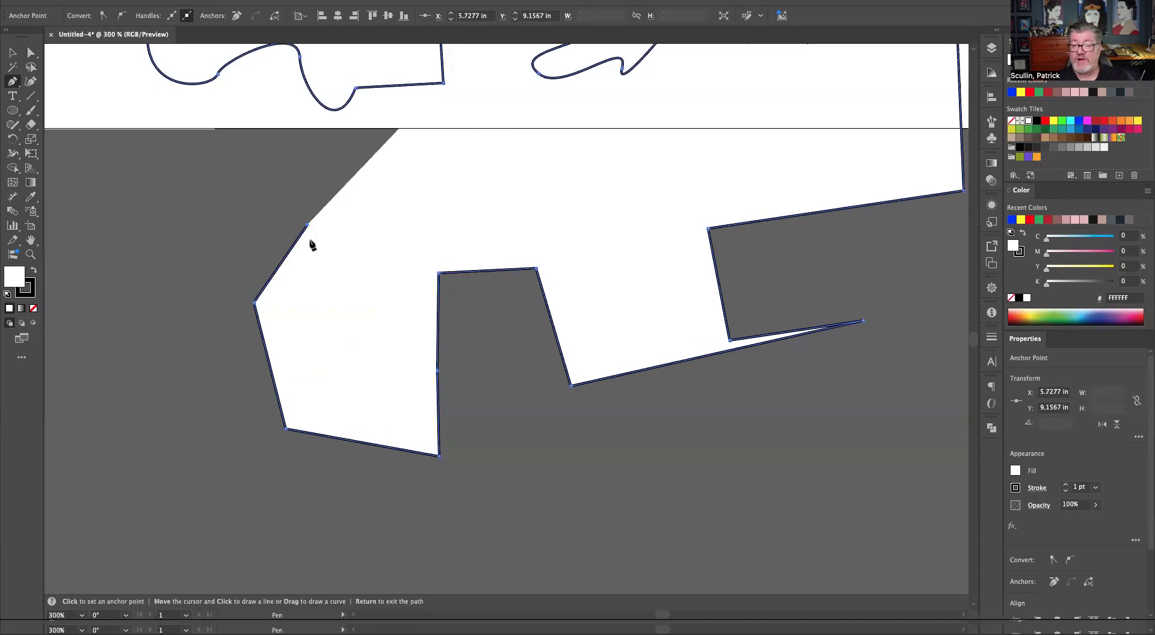
key(space)
drag(215, 255, 522, 313)
click(483, 323)
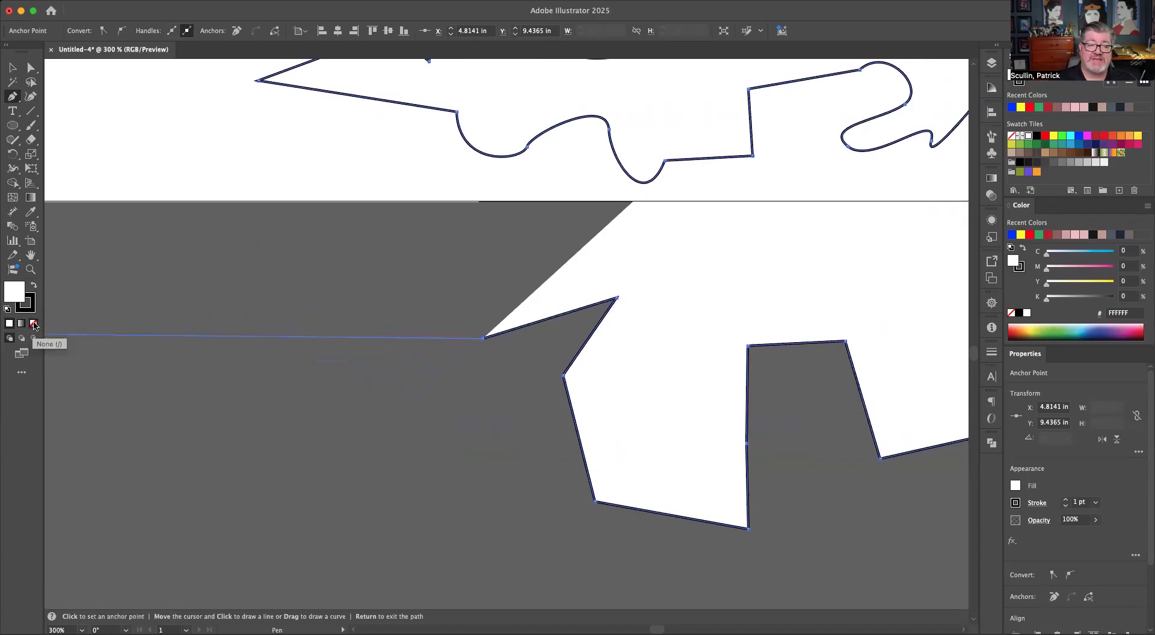
- Set the path's fill to None, keeping its black 1 pt stroke
click(34, 323)
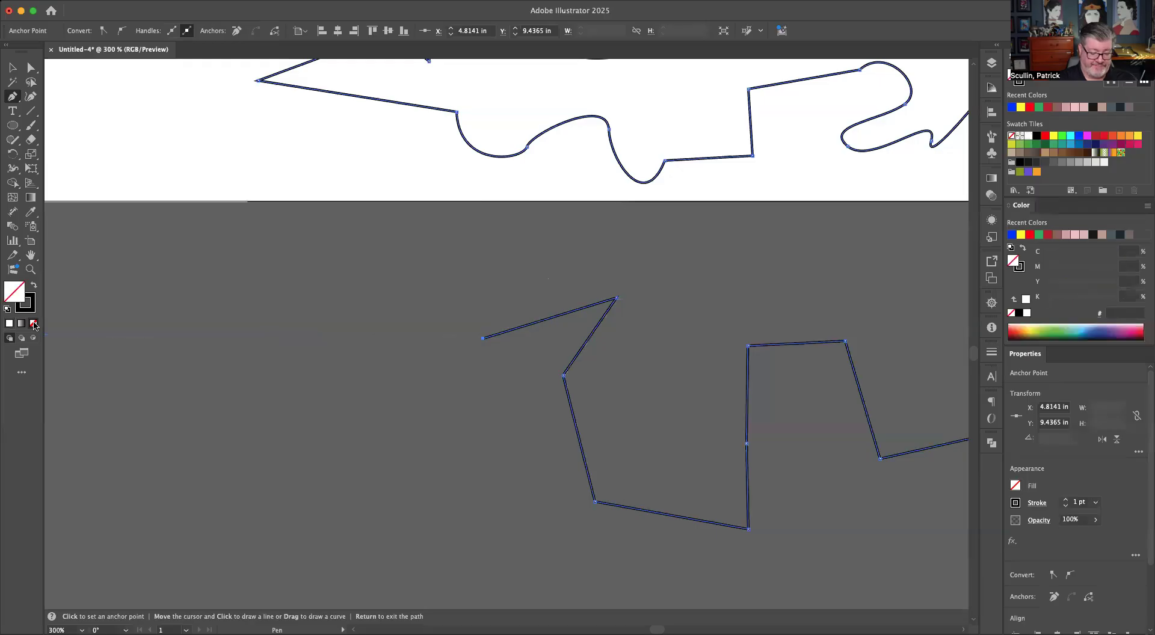
key(super+z)
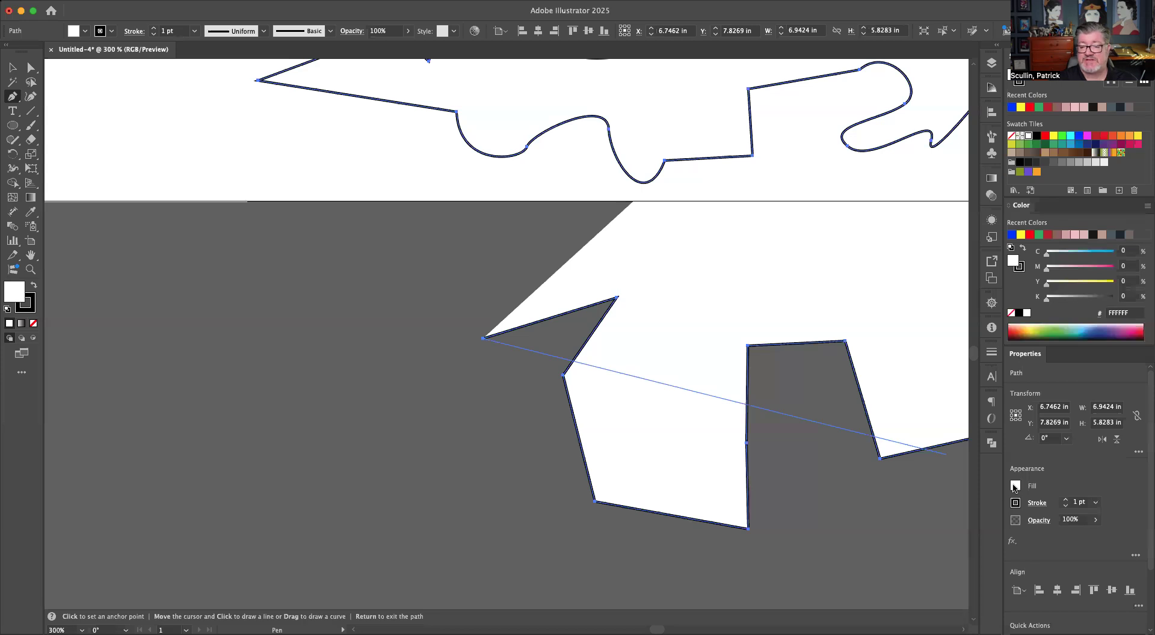
click(1016, 486)
click(884, 569)
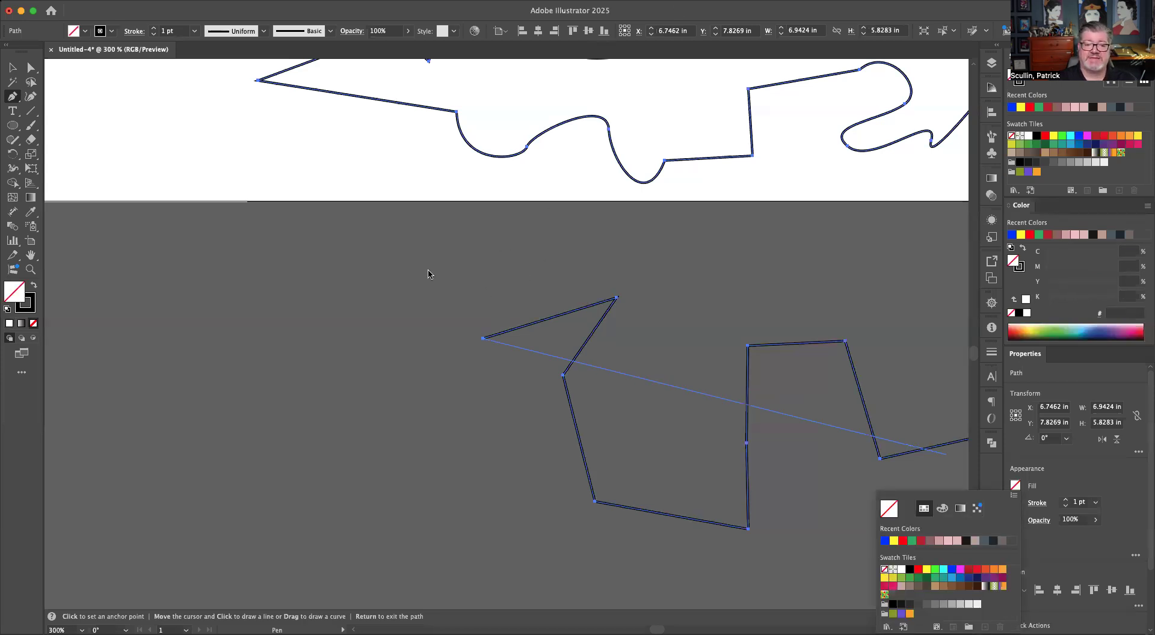
click(371, 333)
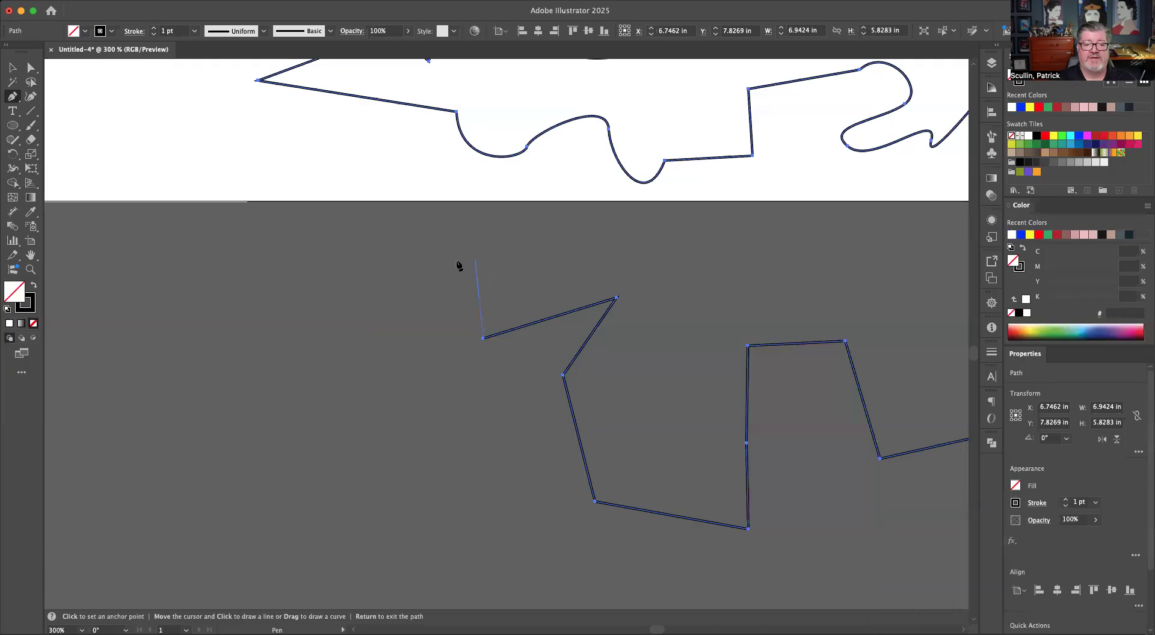
- End the current path and draw a separate one with two straight segments running diagonally up-left across the artboard's bottom edge
key(Return)
click(291, 160)
drag(487, 237, 559, 420)
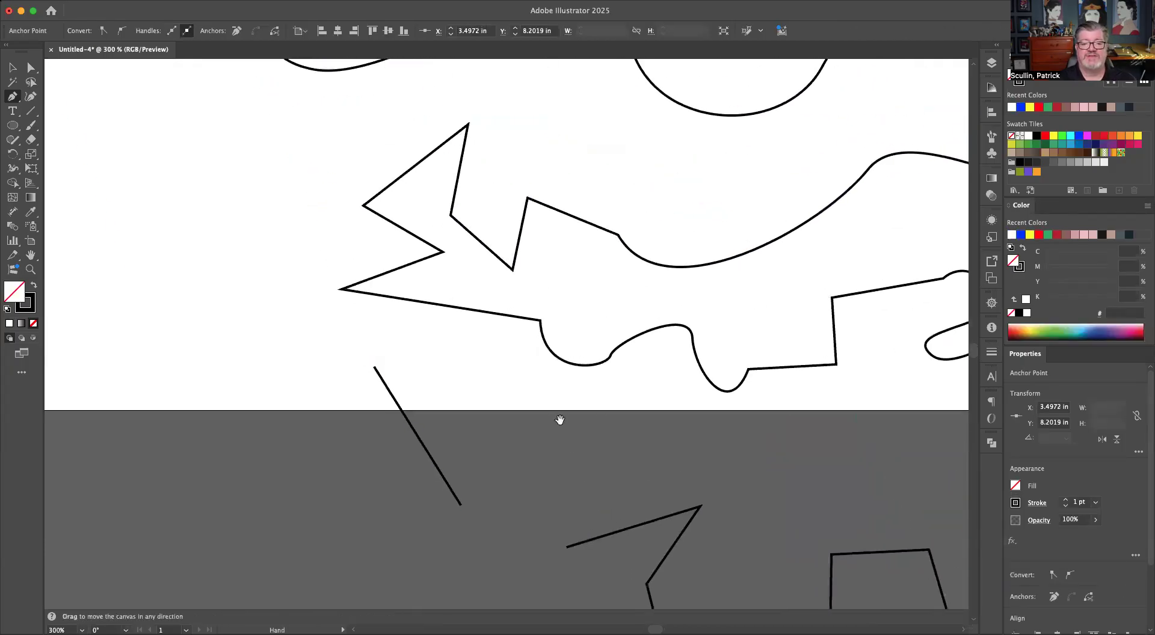
click(288, 227)
drag(240, 291, 249, 377)
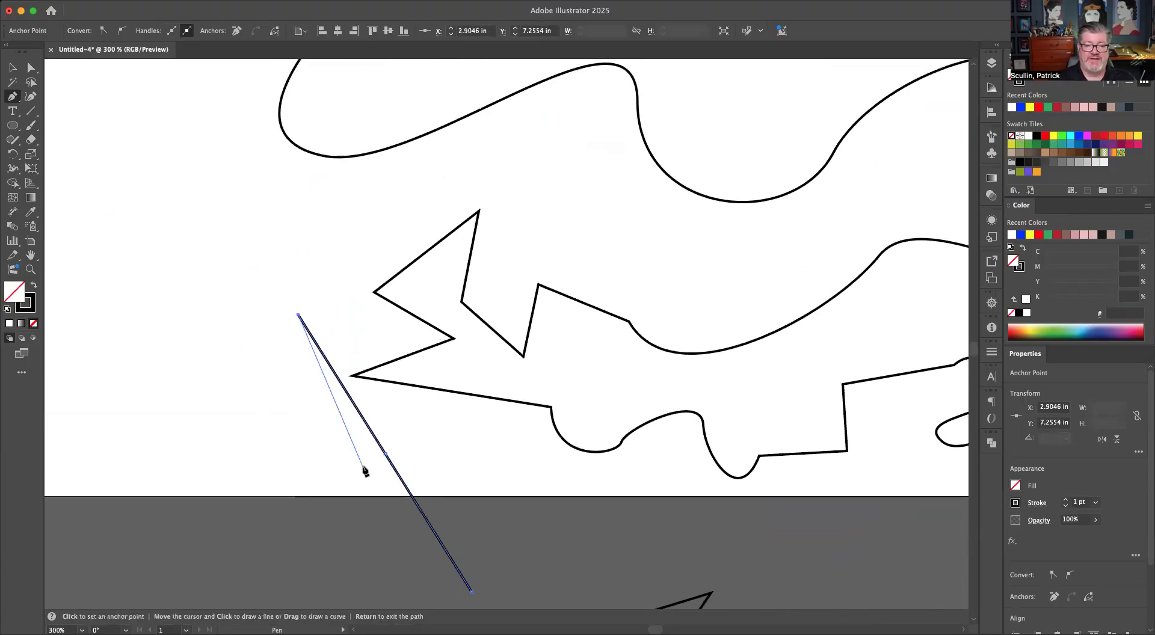